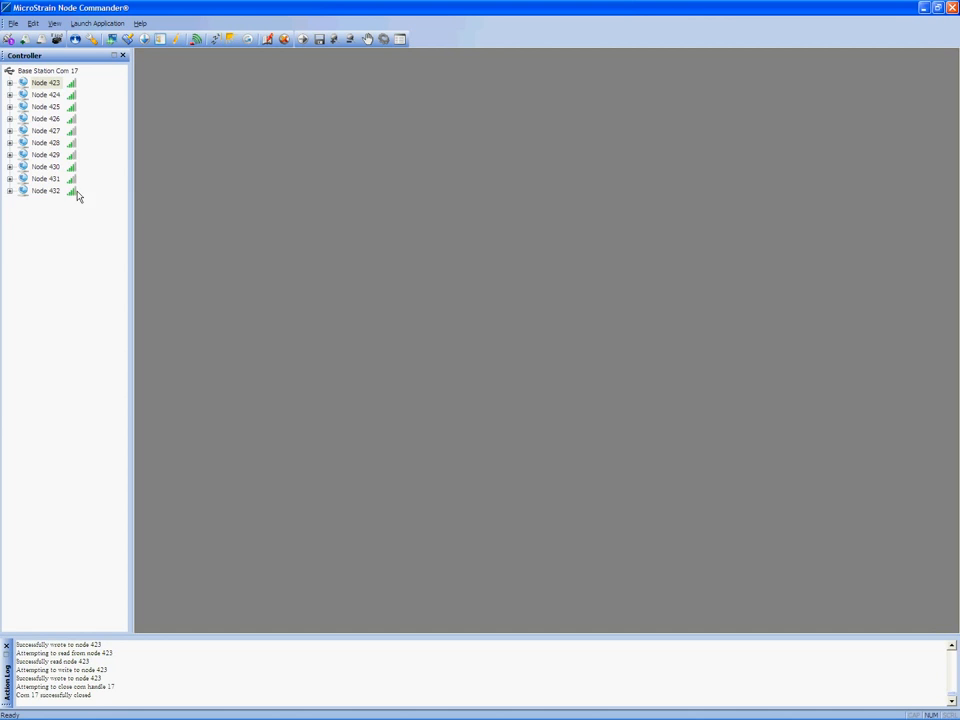
# - Open the configuration of Node 423 and choose a datalogging sample rate of 64 Hz
pyautogui.click(55, 191)
pyautogui.click(55, 95)
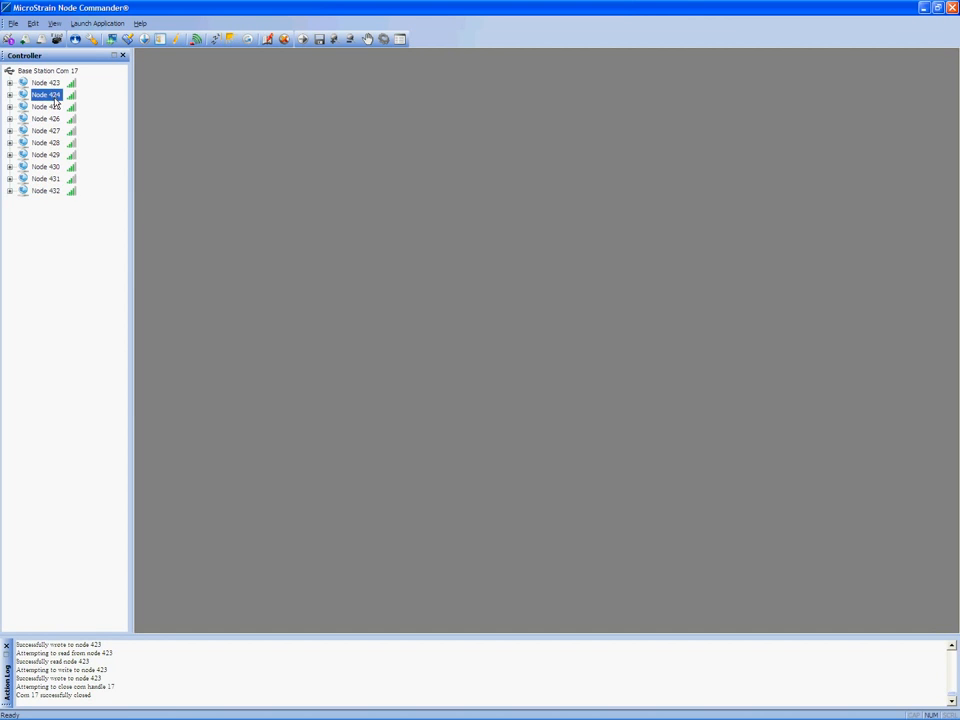
pyautogui.click(57, 84)
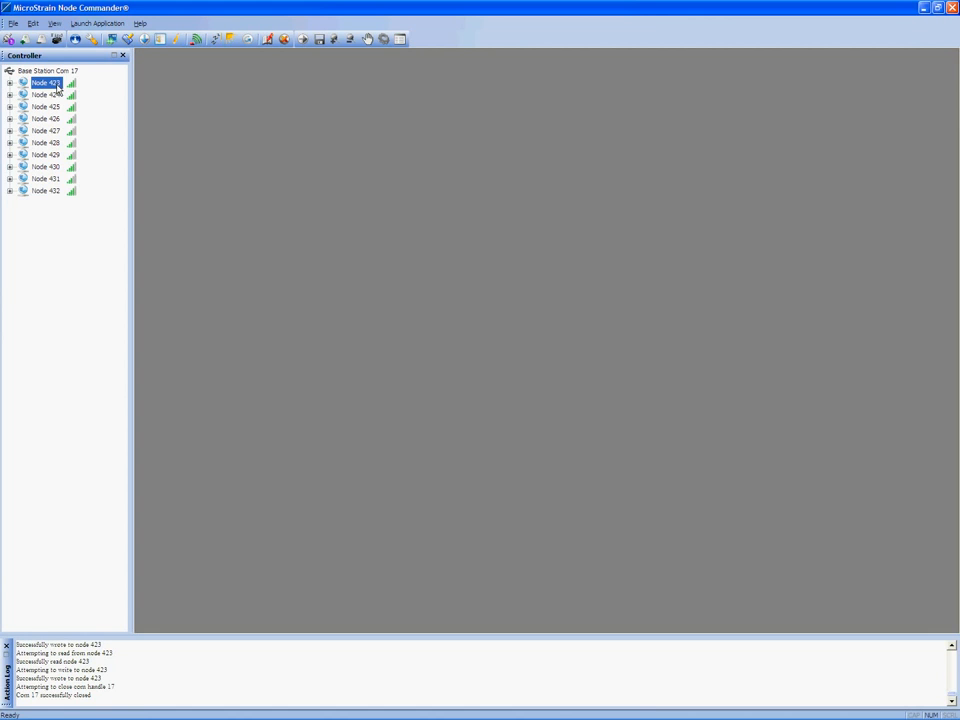
pyautogui.rightClick(57, 85)
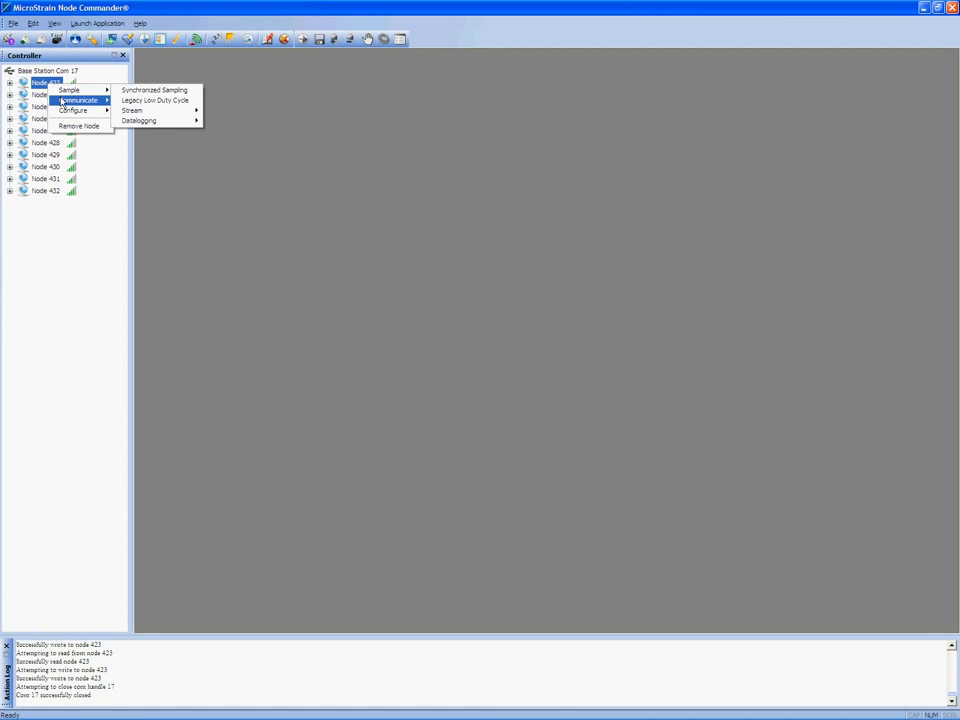
pyautogui.moveTo(76, 116)
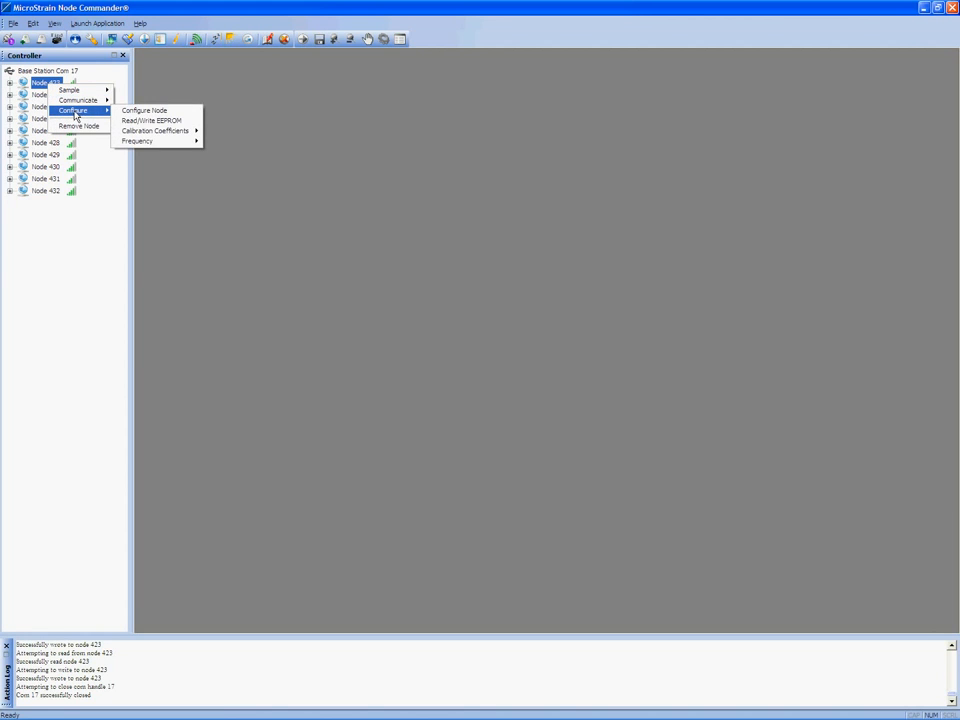
pyautogui.click(130, 110)
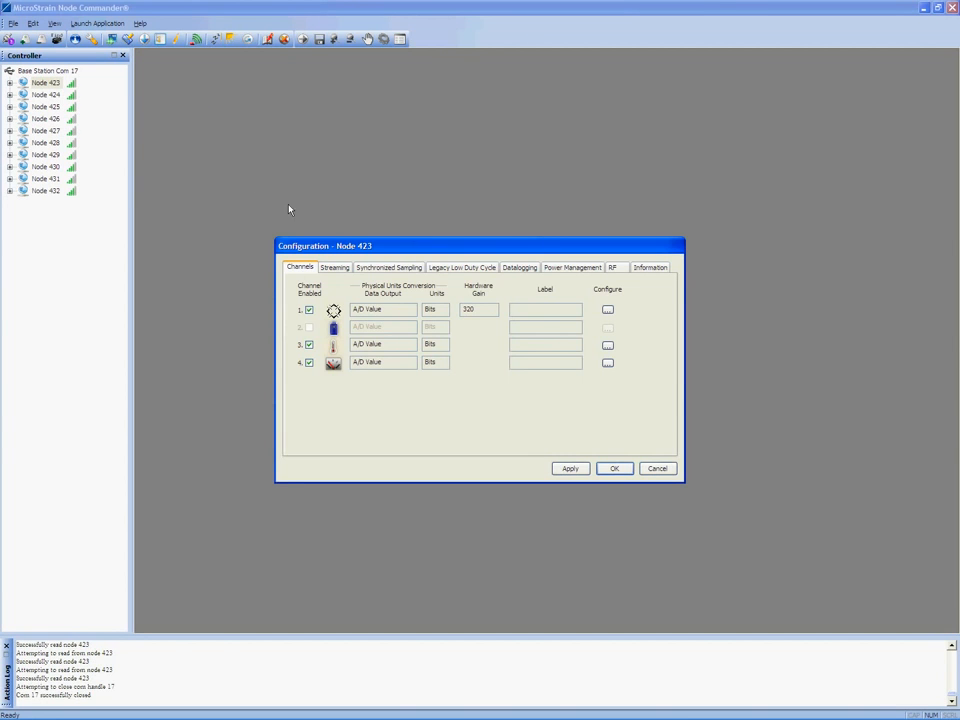
pyautogui.click(512, 268)
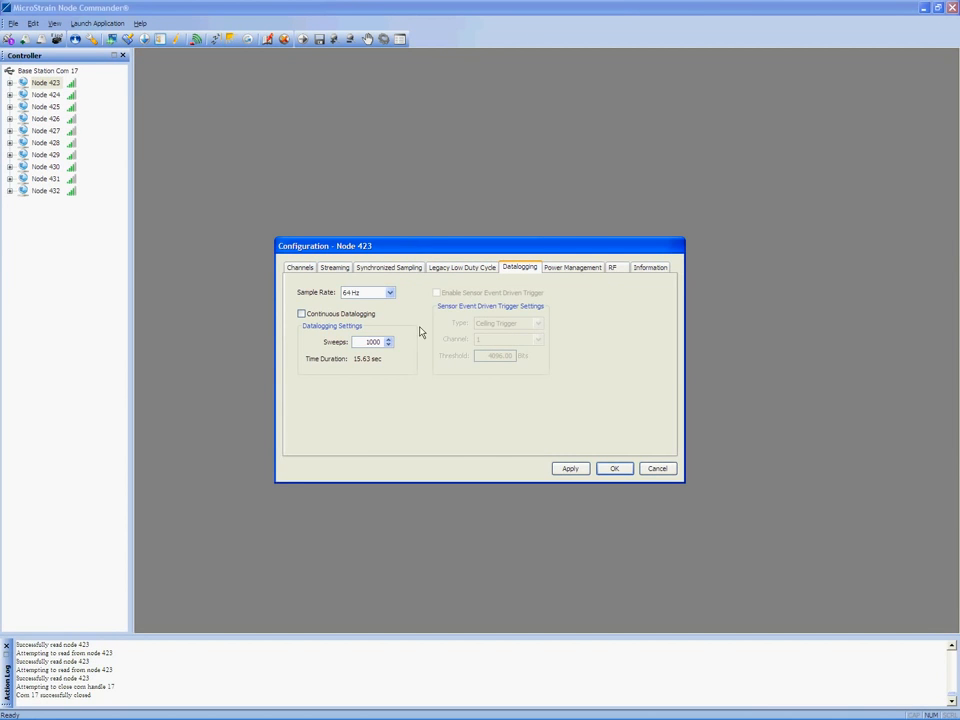
pyautogui.click(390, 292)
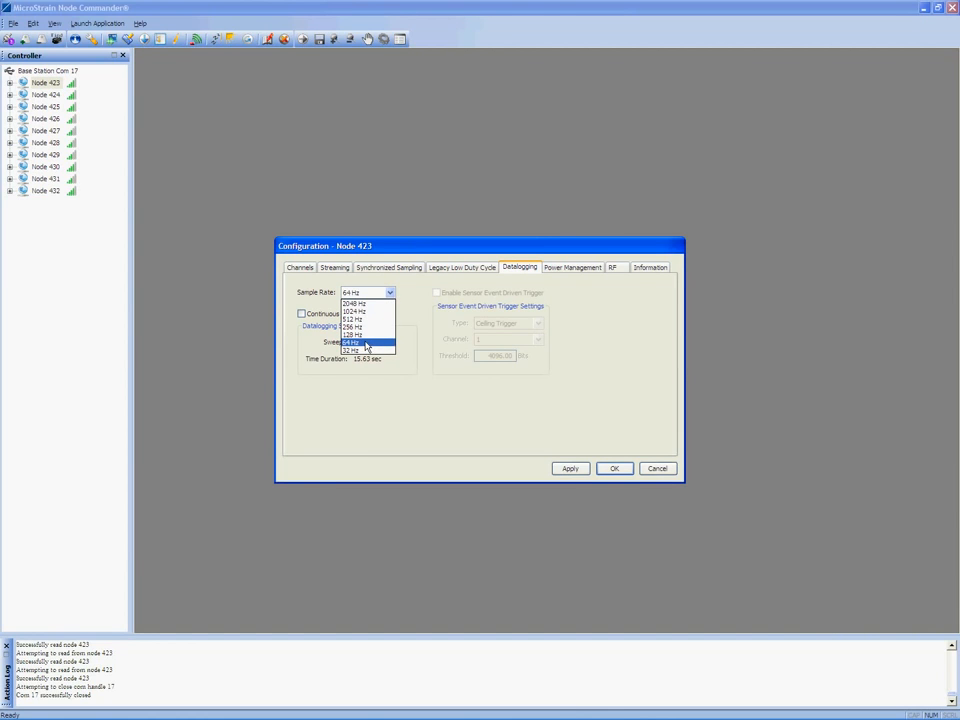
pyautogui.click(367, 345)
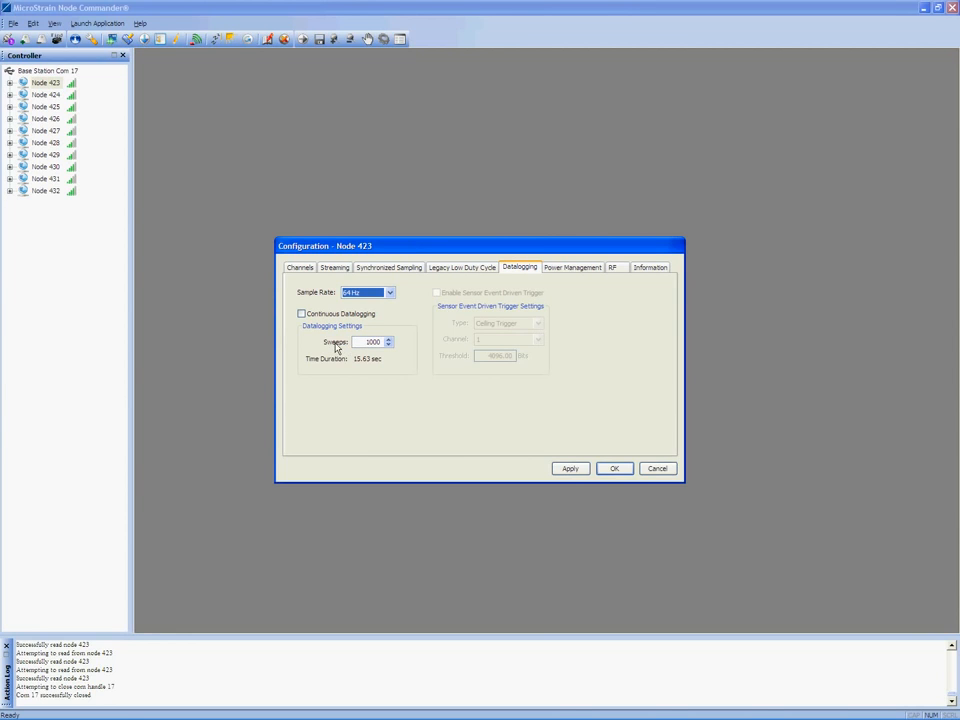
# - Keep Node 423's datalogging at 1000 sweeps with Continuous Datalogging disabled, and accept the configuration
pyautogui.doubleClick(375, 342)
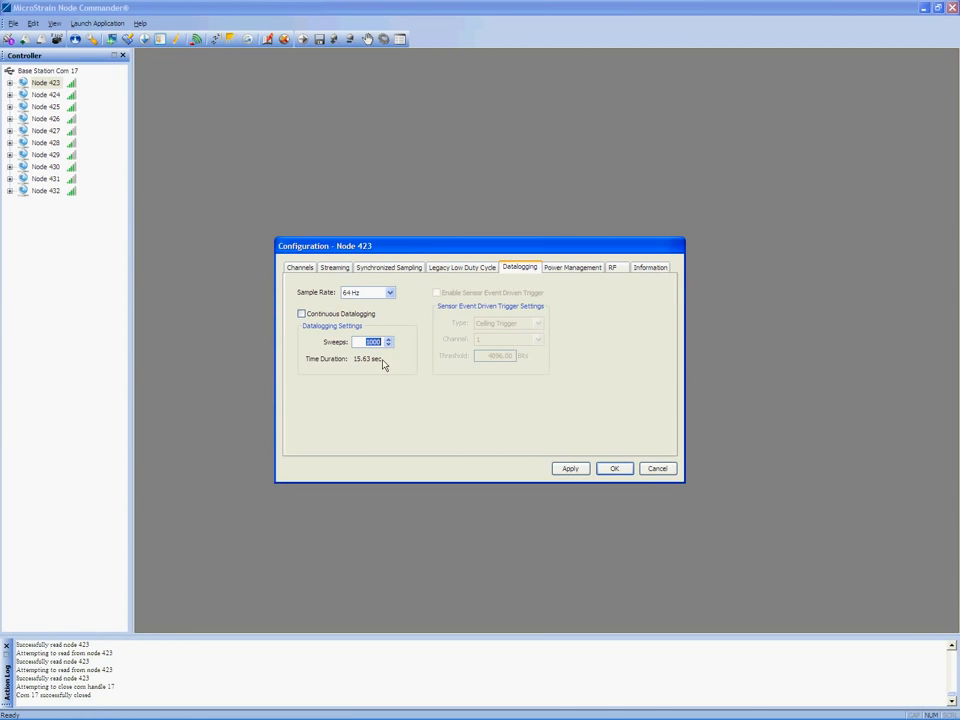
pyautogui.click(329, 316)
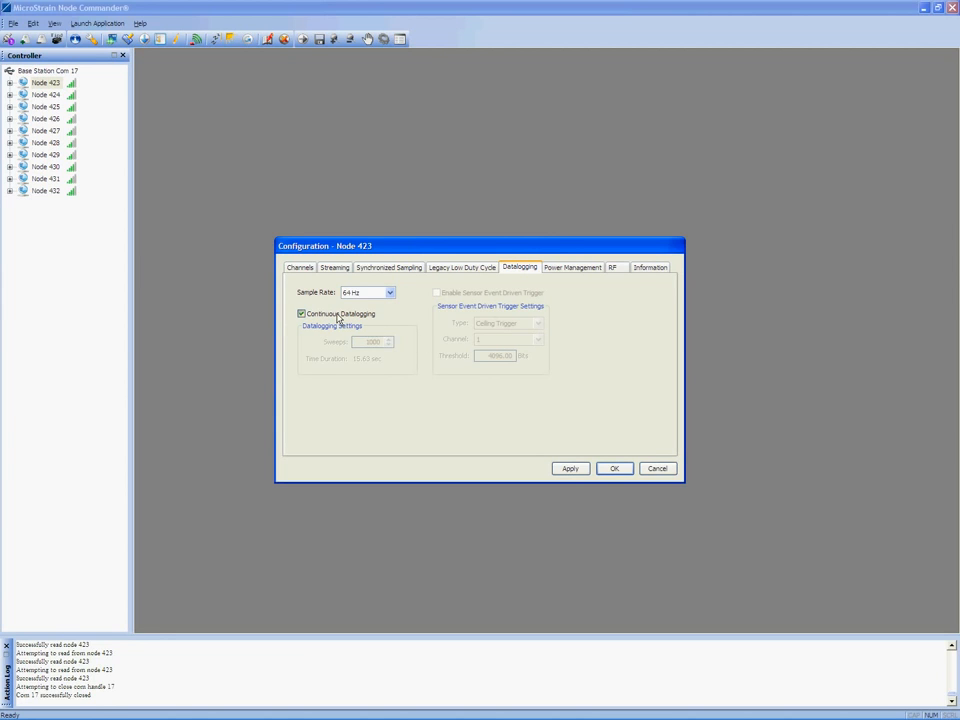
pyautogui.click(339, 318)
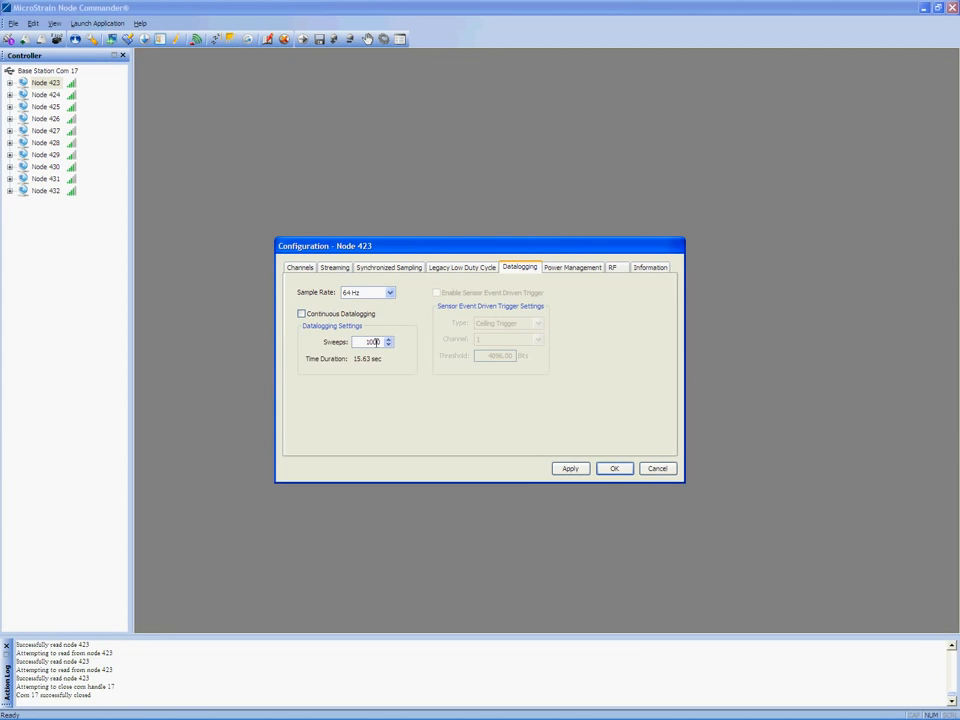
pyautogui.click(617, 470)
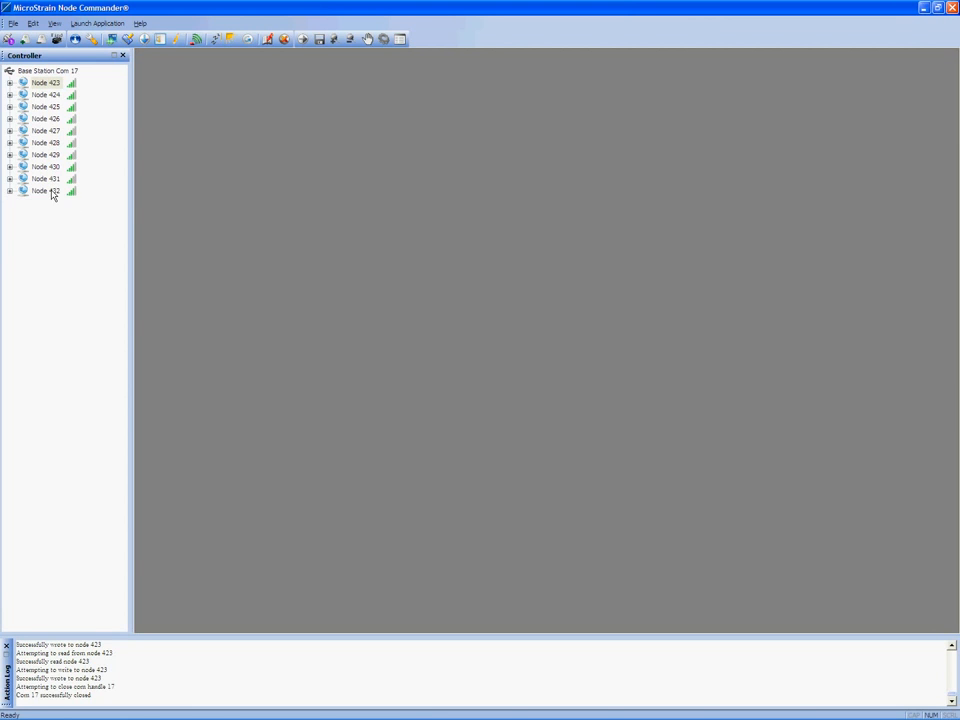
# - Select nodes 423, 424, 426, 427 and 430 together as a non-adjacent group
pyautogui.moveTo(52, 196)
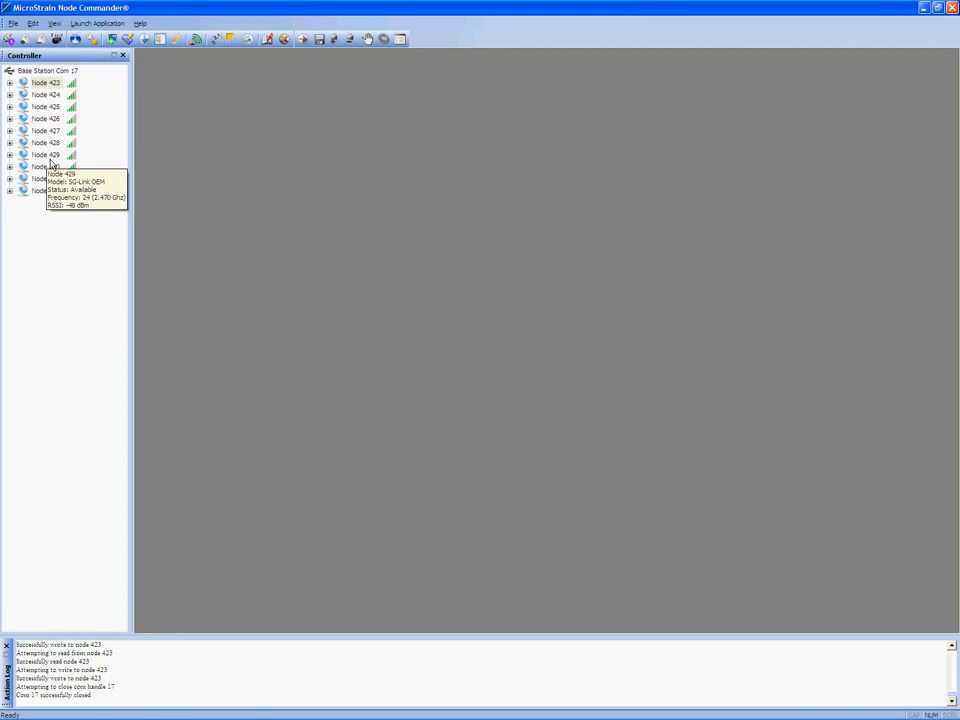
pyautogui.click(52, 90)
pyautogui.keyDown('ctrl'); pyautogui.click(50, 94); pyautogui.keyUp('ctrl')
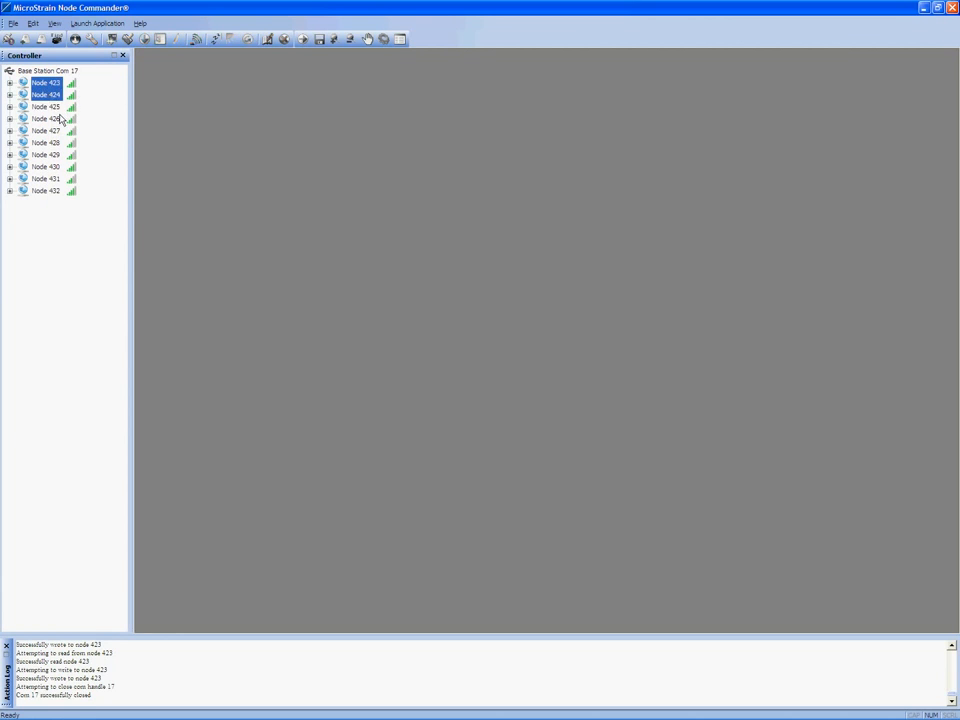
pyautogui.keyDown('ctrl'); pyautogui.click(42, 118); pyautogui.keyUp('ctrl')
pyautogui.keyDown('ctrl'); pyautogui.click(42, 130); pyautogui.keyUp('ctrl')
pyautogui.keyDown('ctrl'); pyautogui.click(40, 166); pyautogui.keyUp('ctrl')
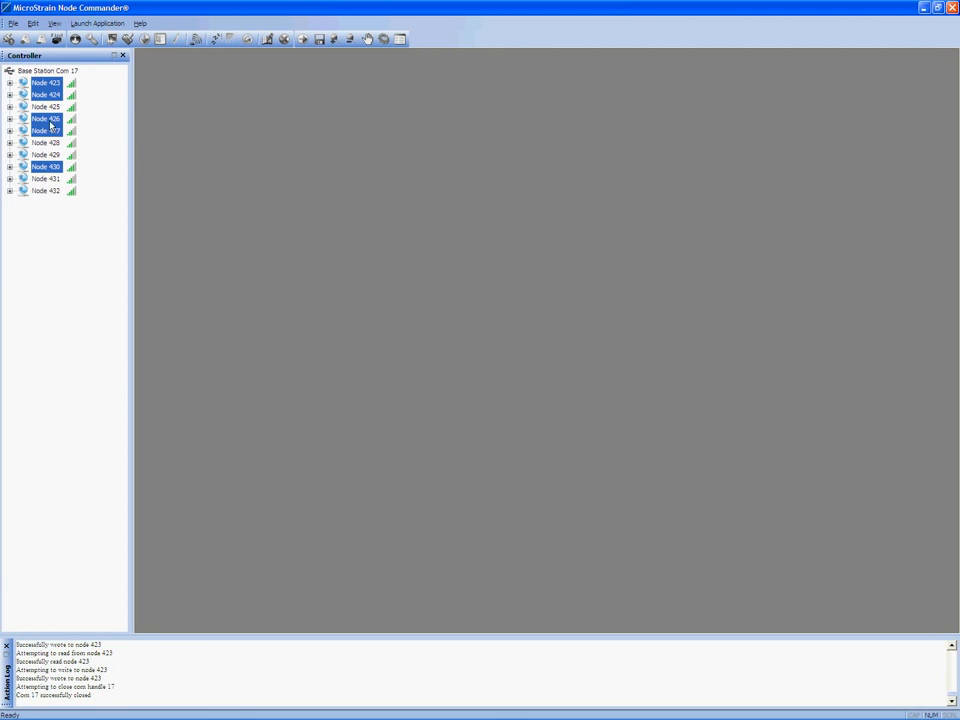
# - Select all nodes from 423 to 432 and trigger datalogging on all of them with the note TEST 1
pyautogui.click(47, 88)
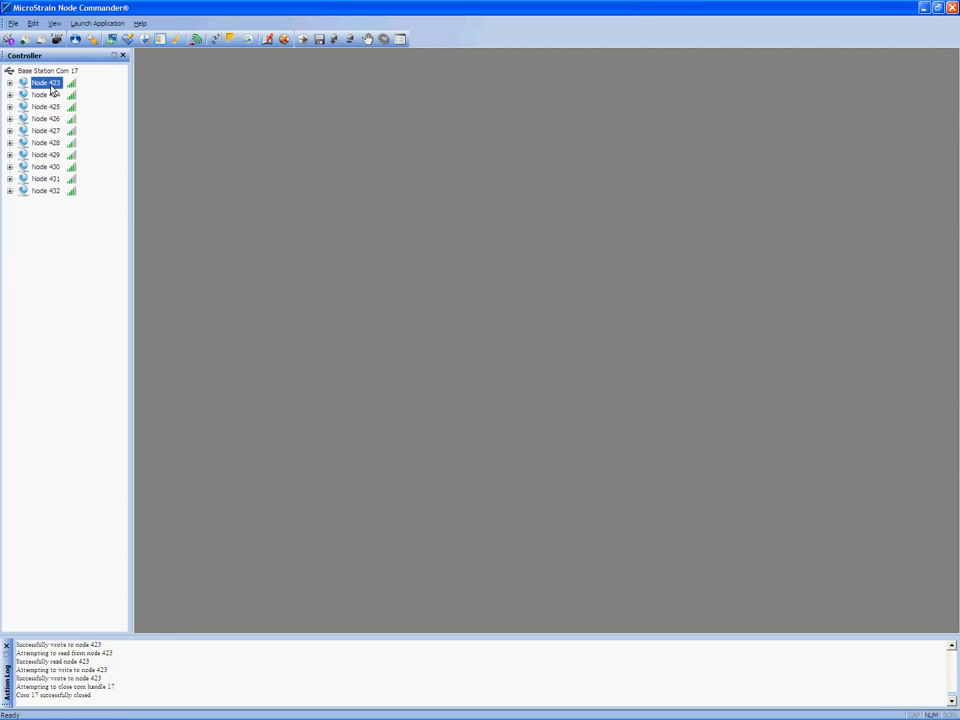
pyautogui.keyDown('shift'); pyautogui.click(48, 191); pyautogui.keyUp('shift')
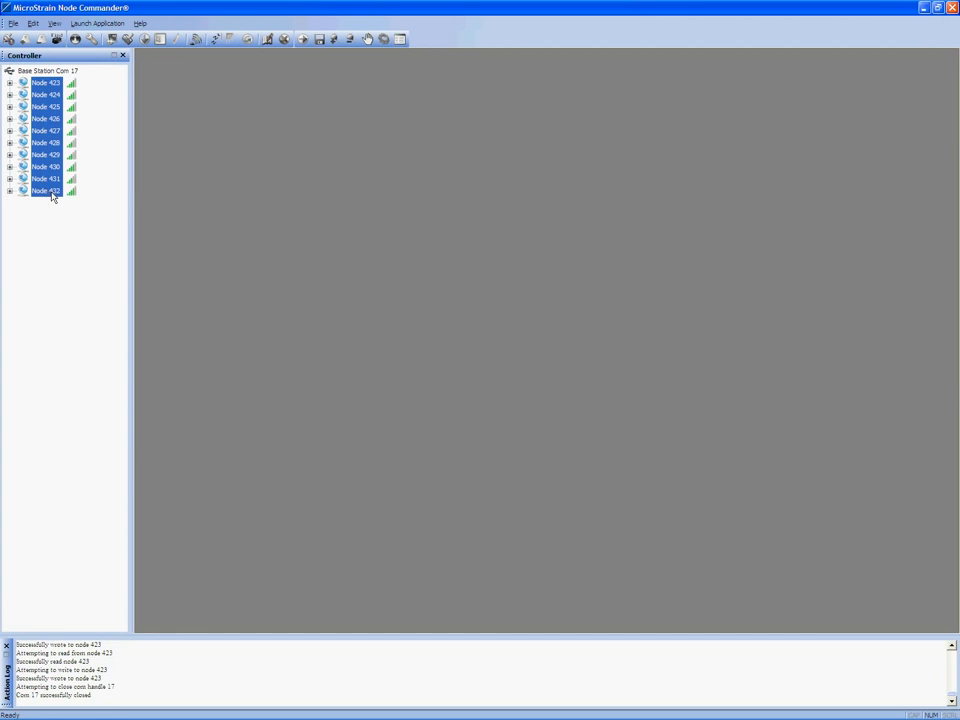
pyautogui.rightClick(47, 113)
pyautogui.moveTo(65, 119)
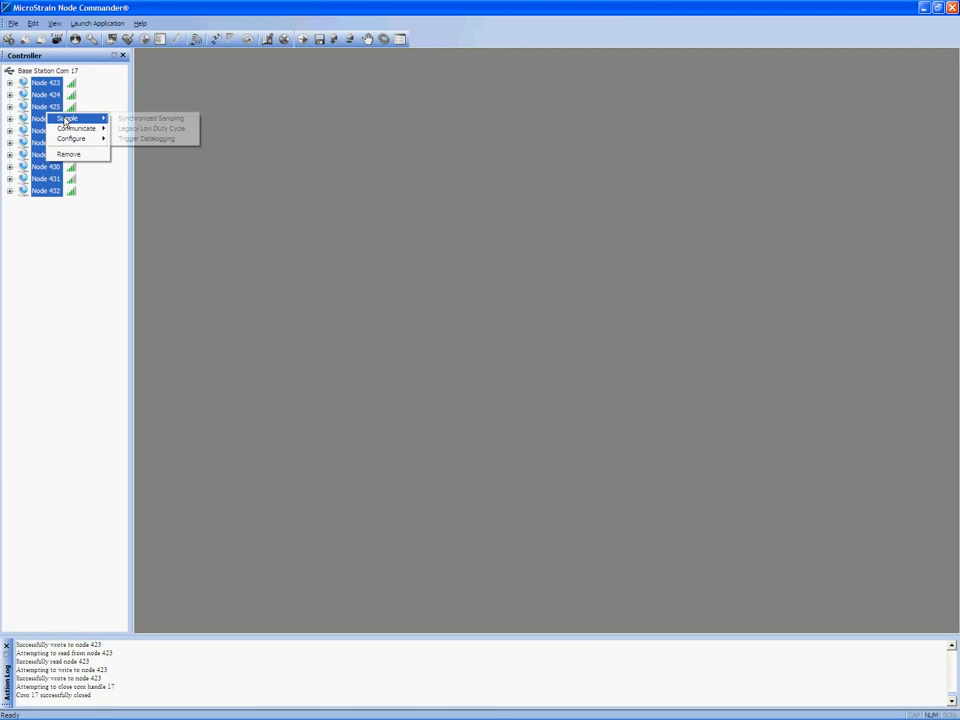
pyautogui.click(146, 139)
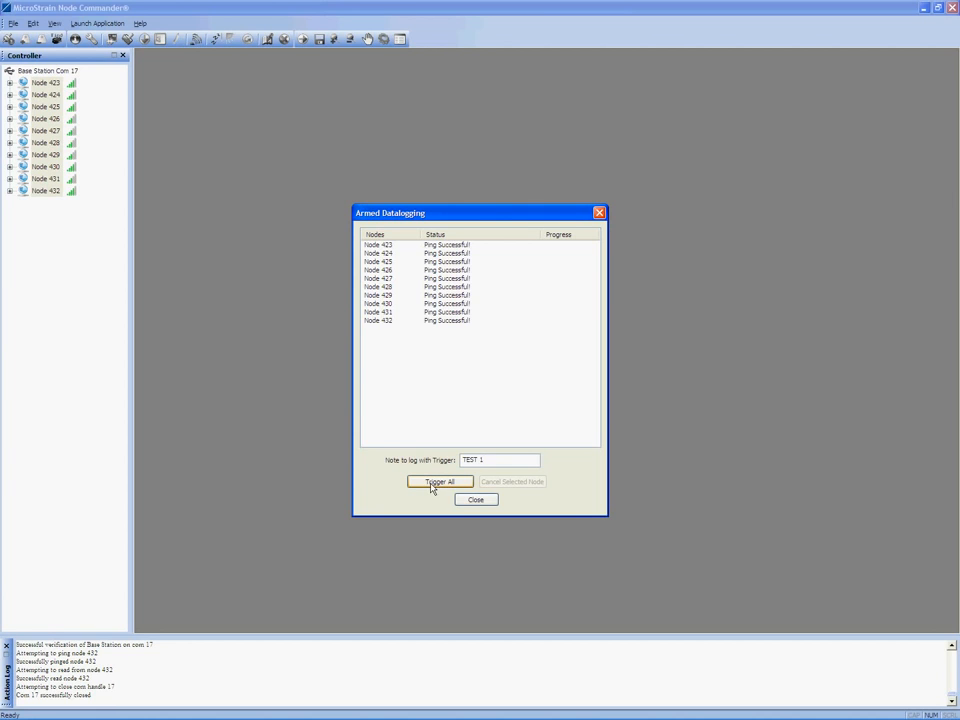
pyautogui.click(439, 483)
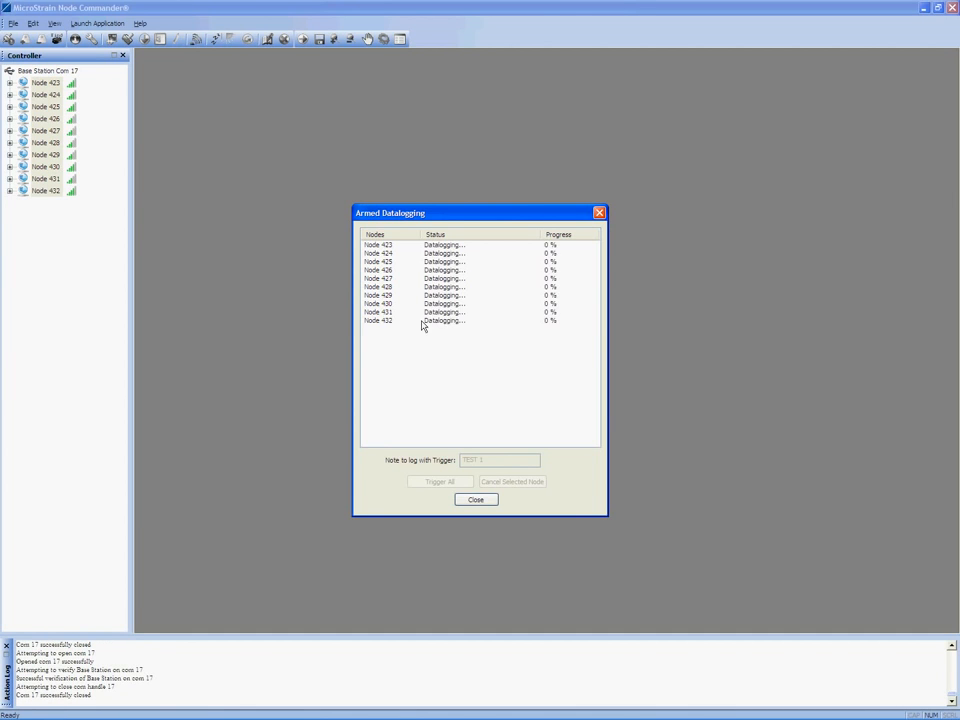
# - Select Node 432 and Node 430 in the datalogging progress list, and close the Armed Datalogging window once logging is done
pyautogui.click(381, 322)
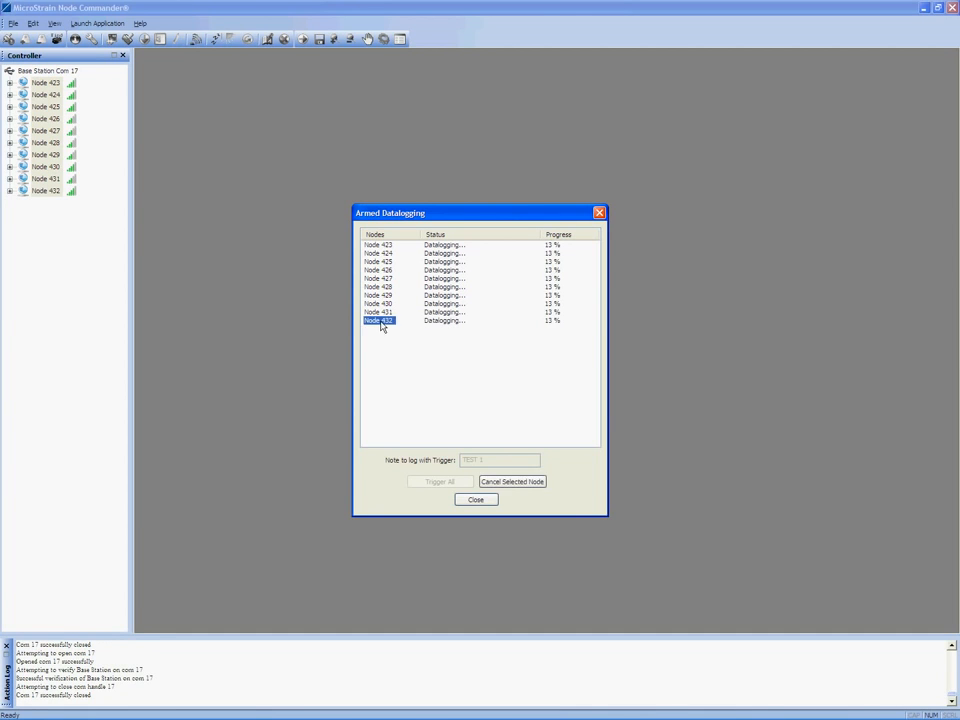
pyautogui.click(380, 304)
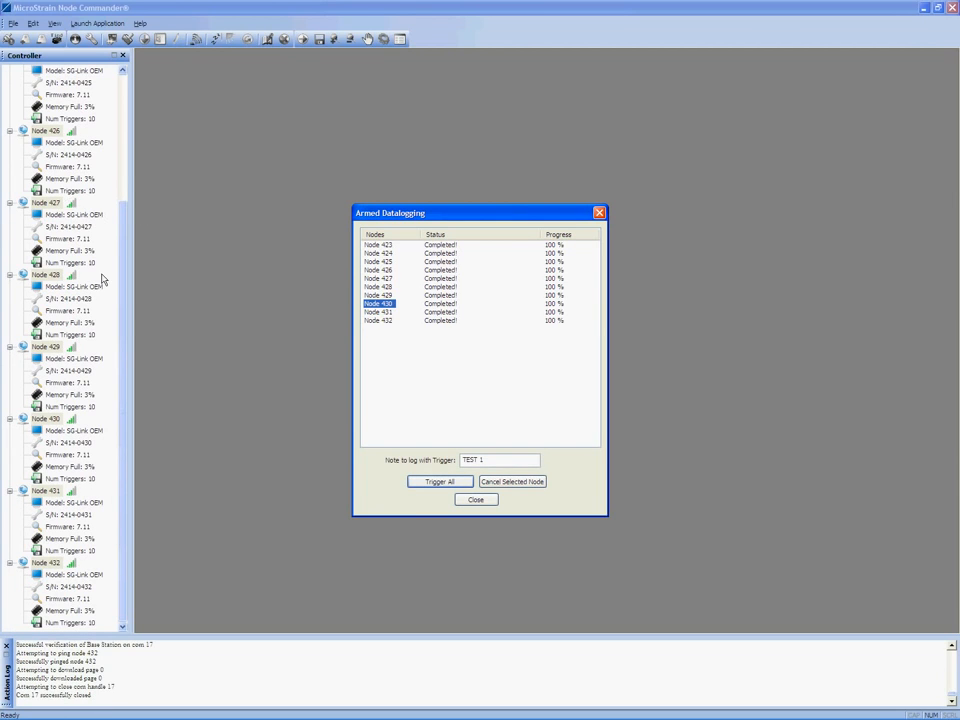
pyautogui.click(476, 501)
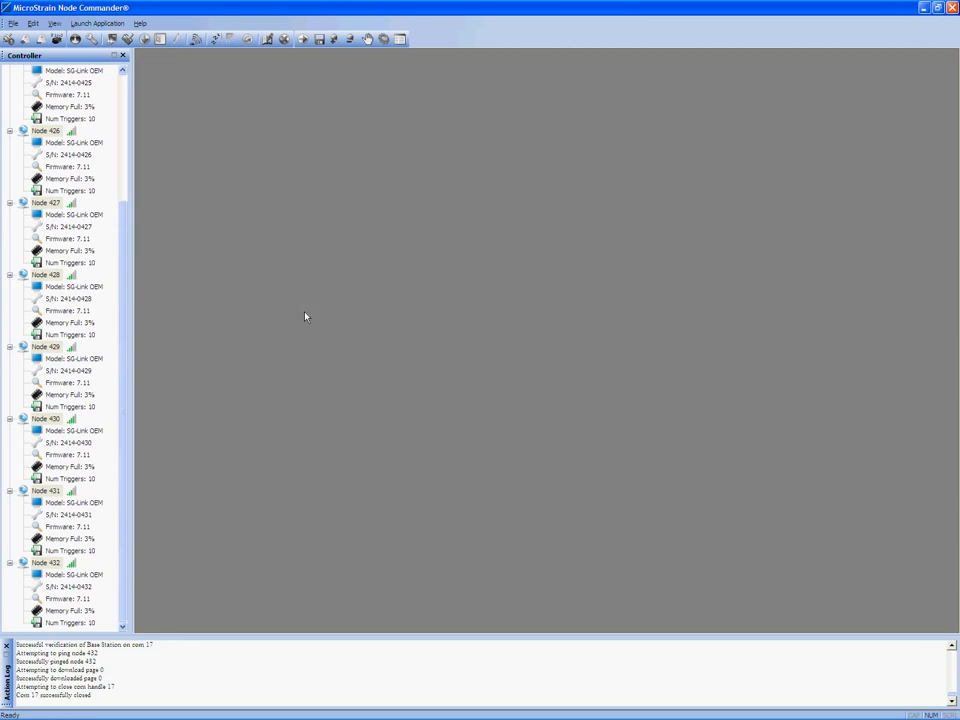
# - Download the logged datalogging sessions from Node 425 only
pyautogui.moveTo(126, 296); pyautogui.dragTo(140, 155)
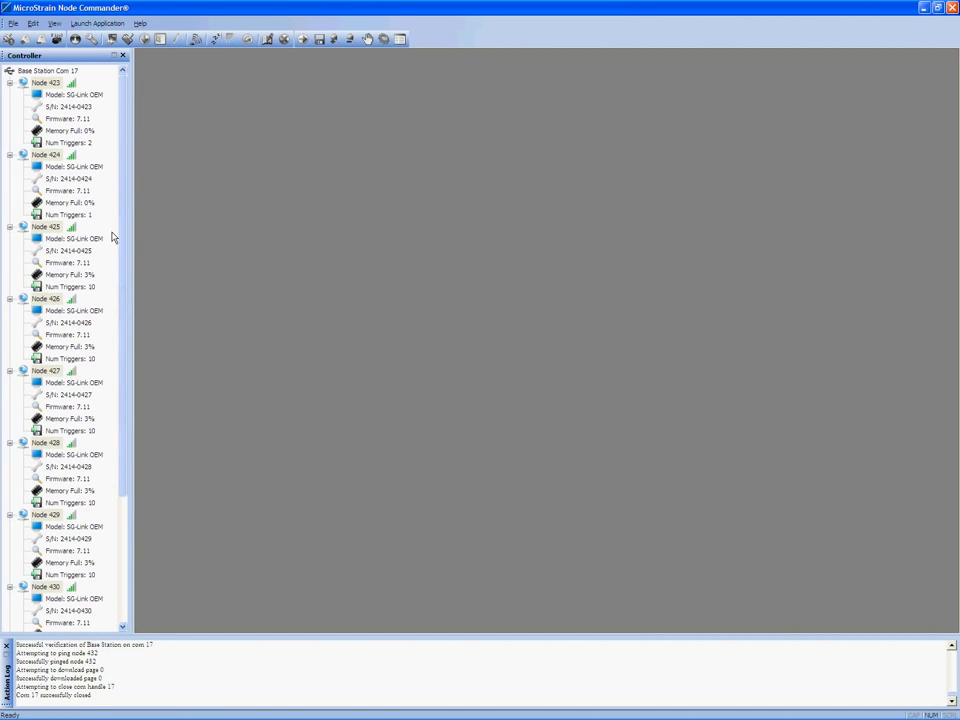
pyautogui.rightClick(43, 232)
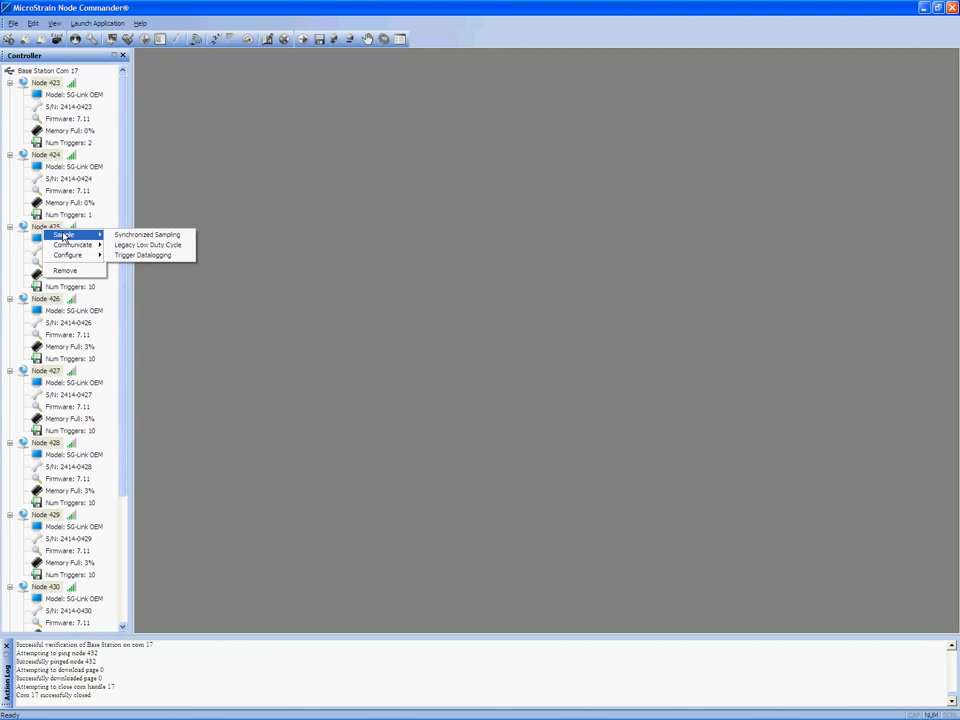
pyautogui.click(35, 230)
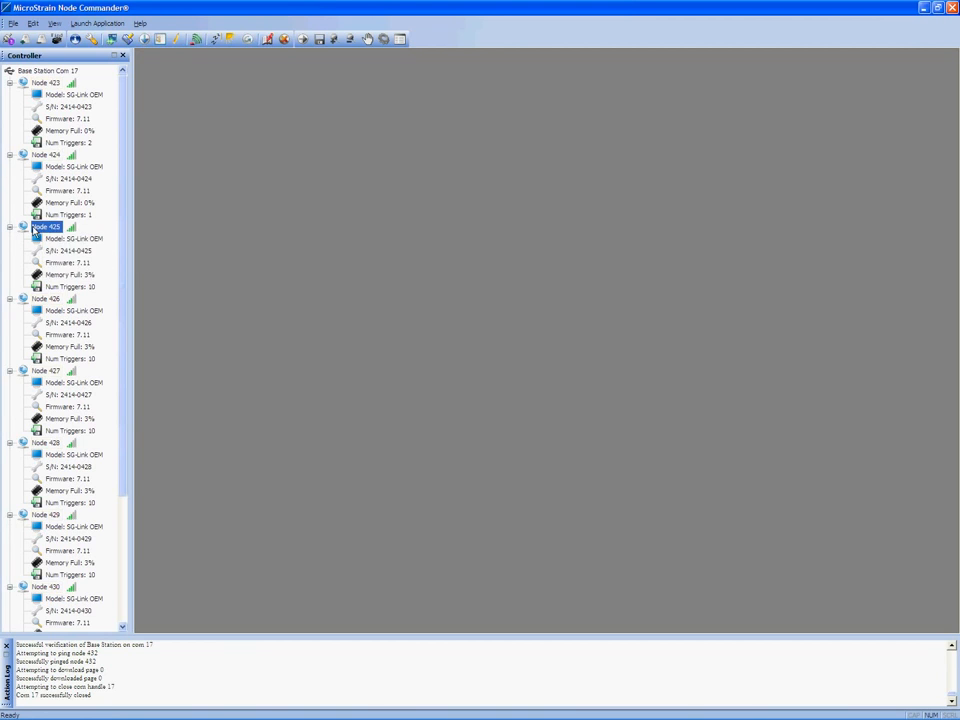
pyautogui.rightClick(41, 228)
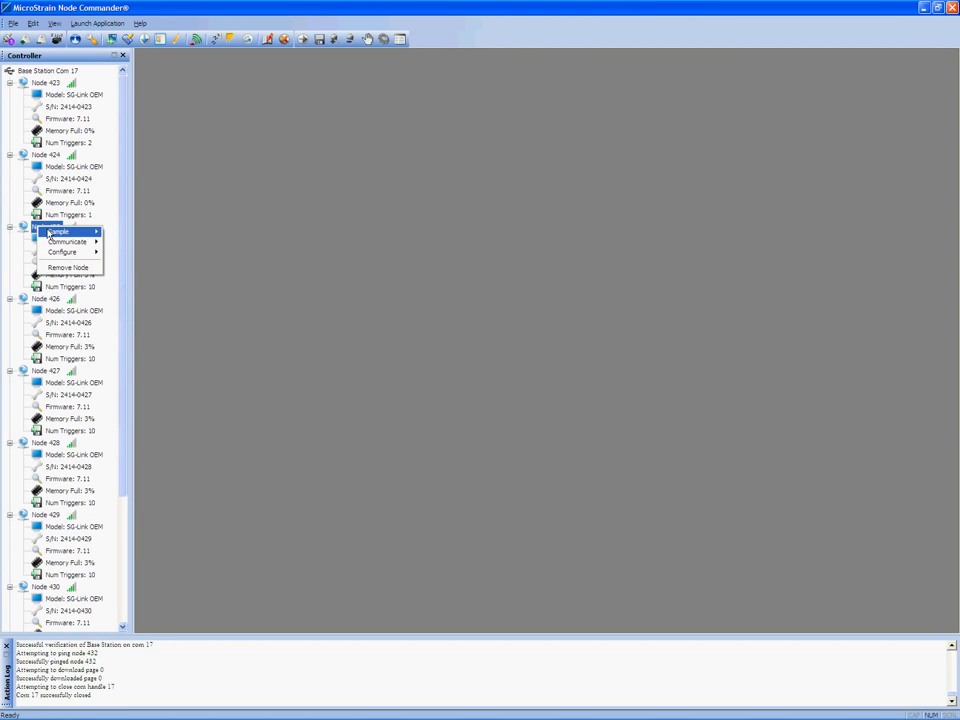
pyautogui.moveTo(70, 232)
pyautogui.moveTo(145, 266)
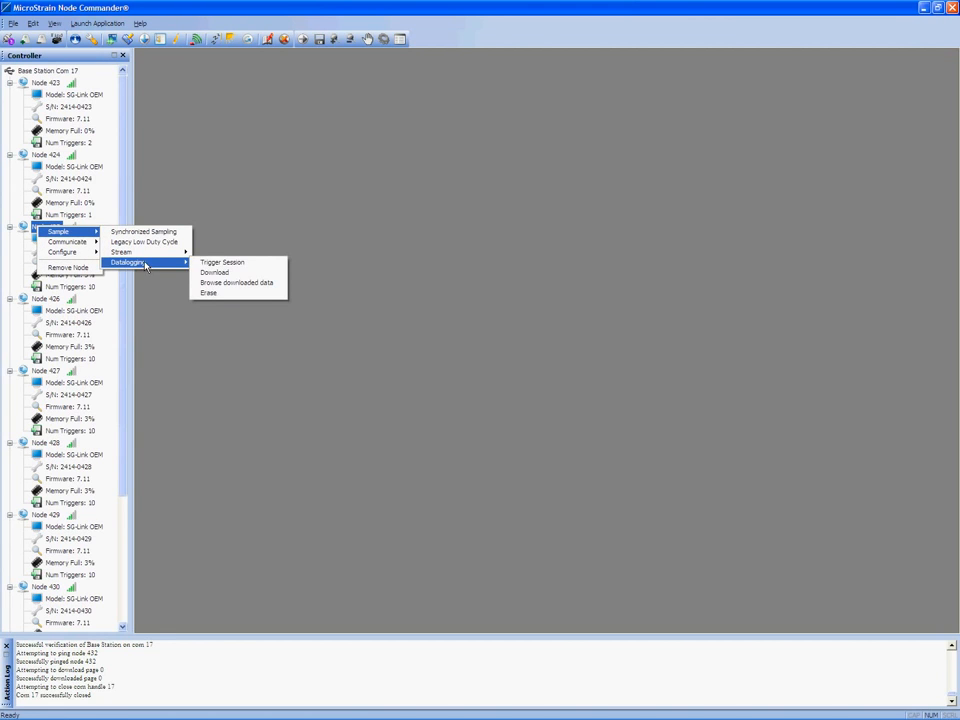
pyautogui.click(212, 273)
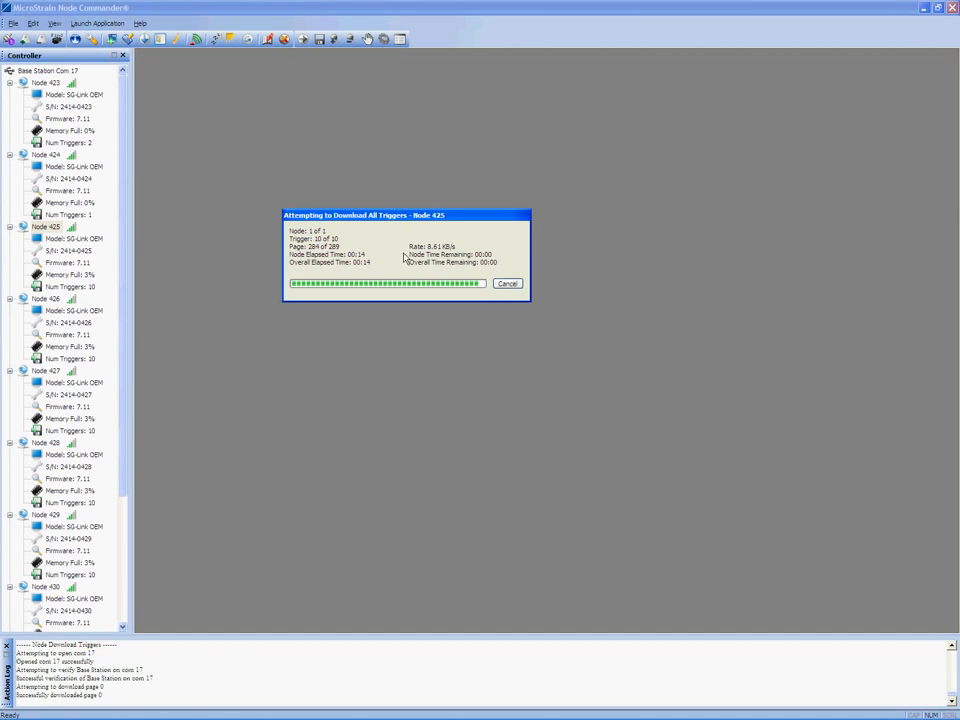
# - Browse Node 425's downloaded data, expand its download session, and display the information for Trigger 10
pyautogui.rightClick(49, 227)
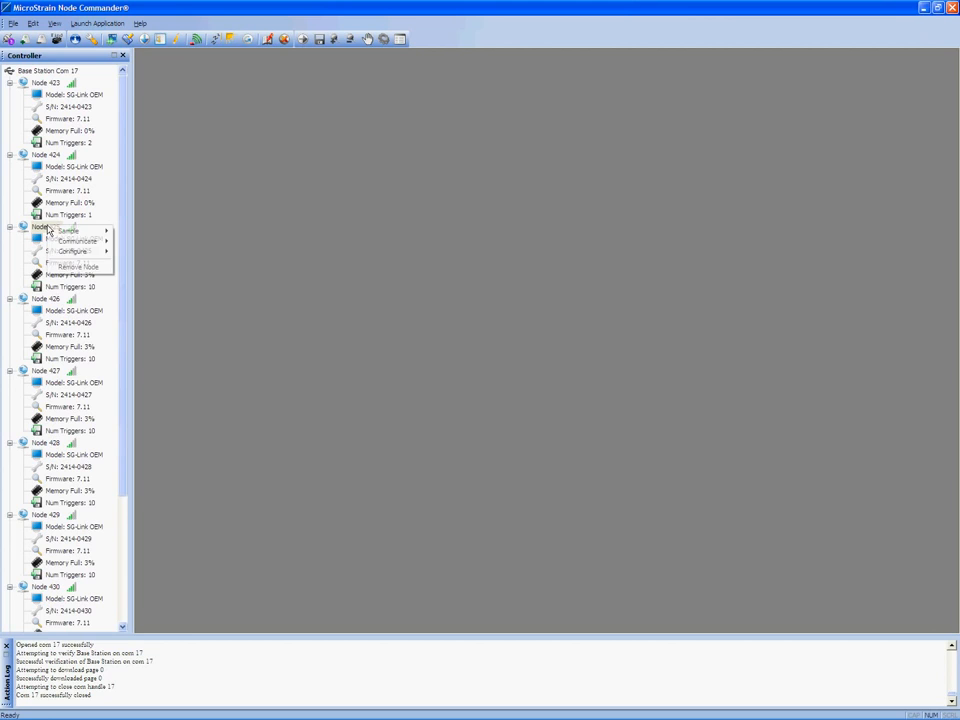
pyautogui.moveTo(66, 231)
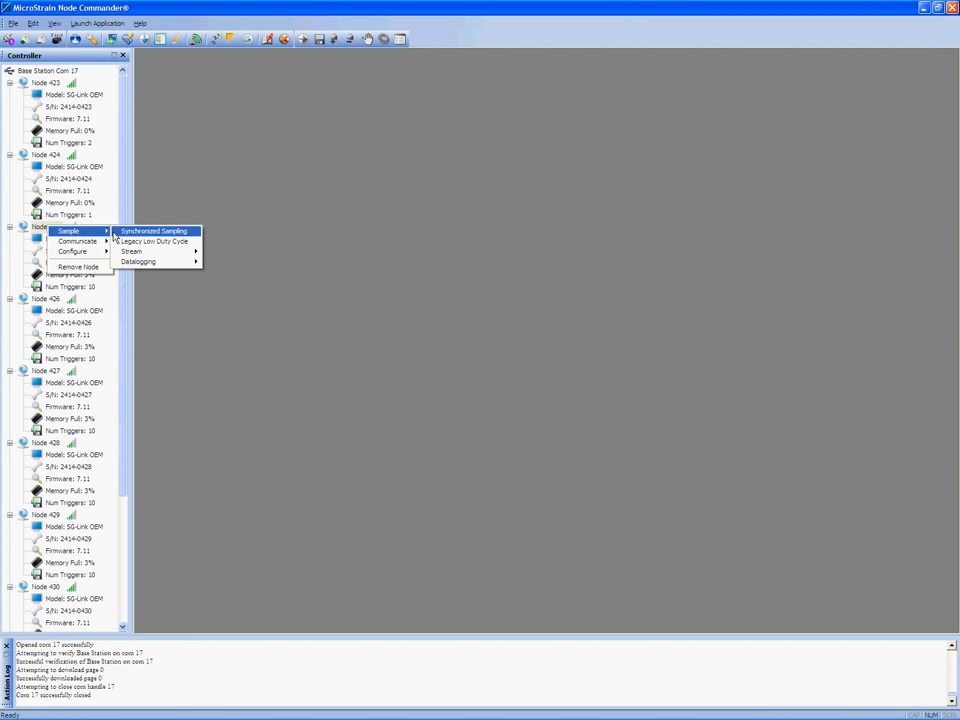
pyautogui.moveTo(151, 264)
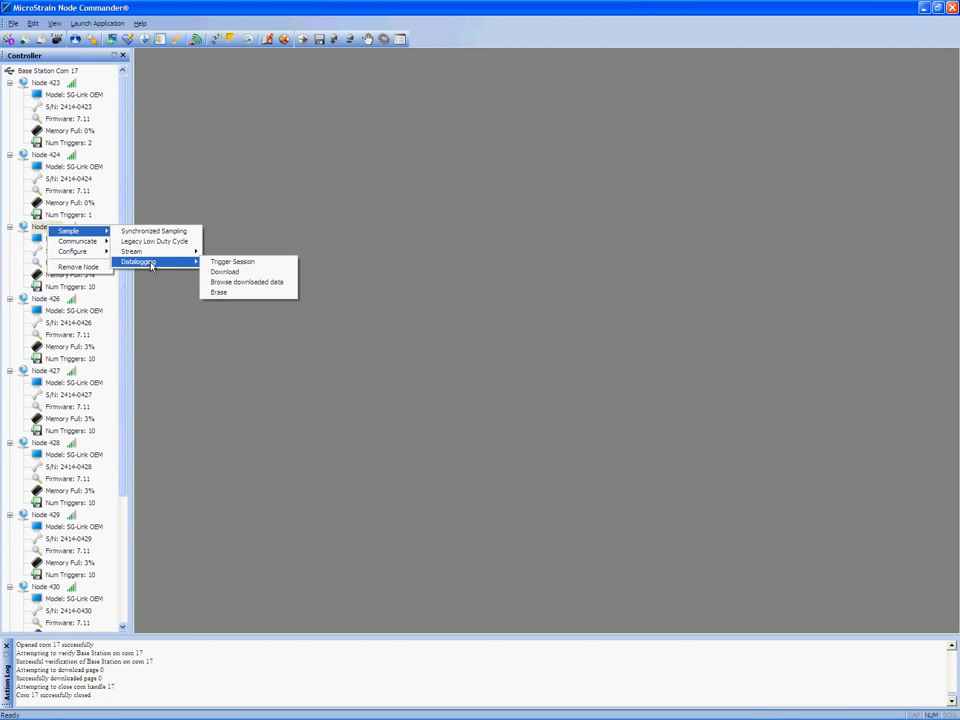
pyautogui.click(244, 283)
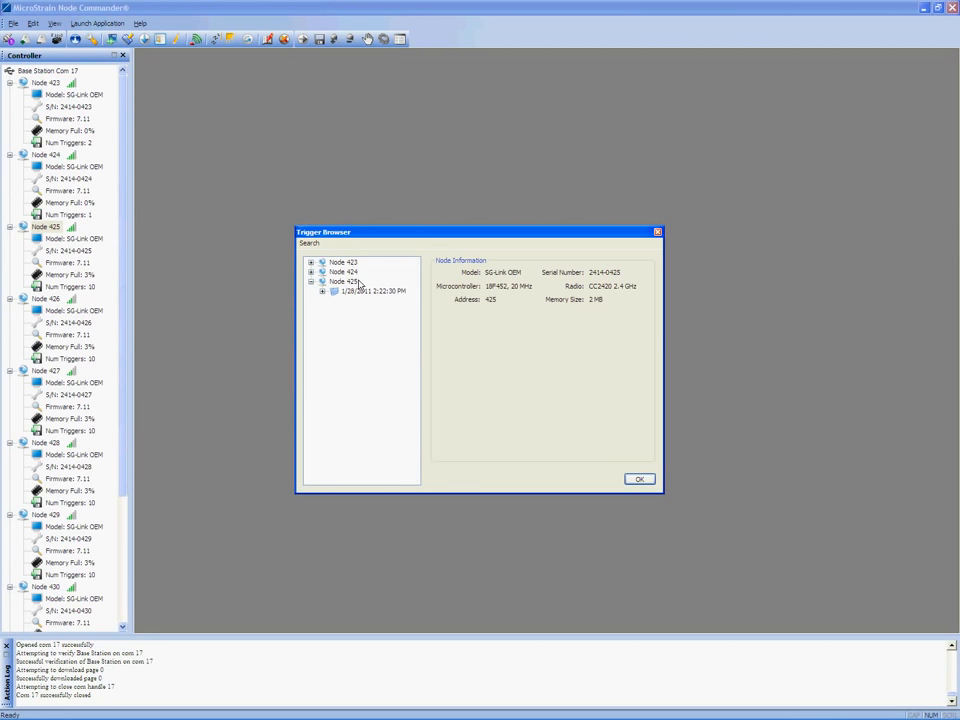
pyautogui.click(322, 291)
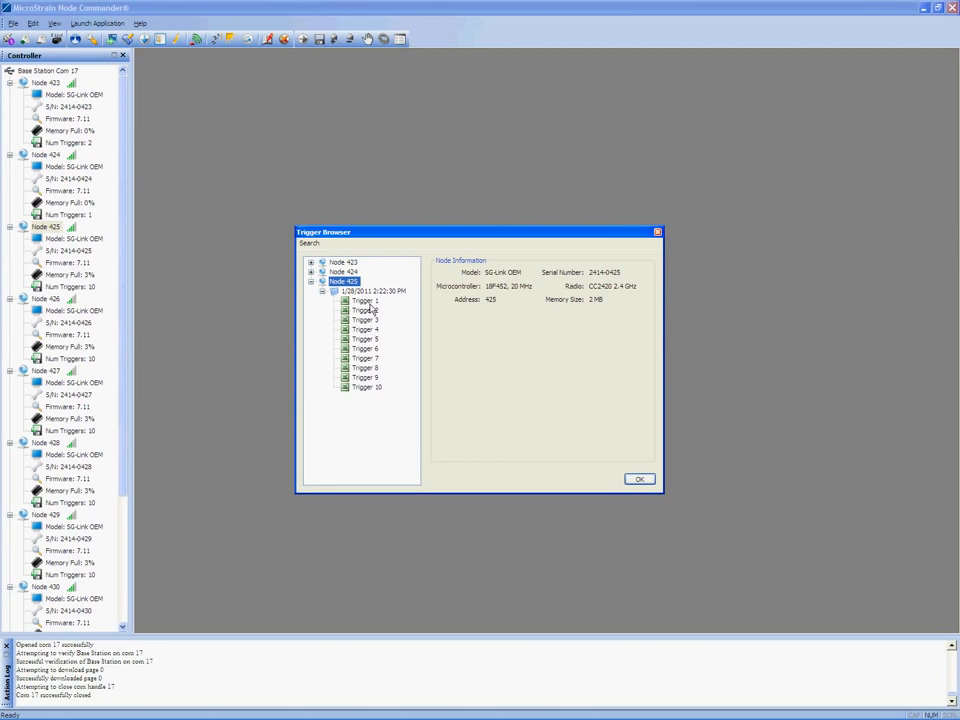
pyautogui.click(369, 390)
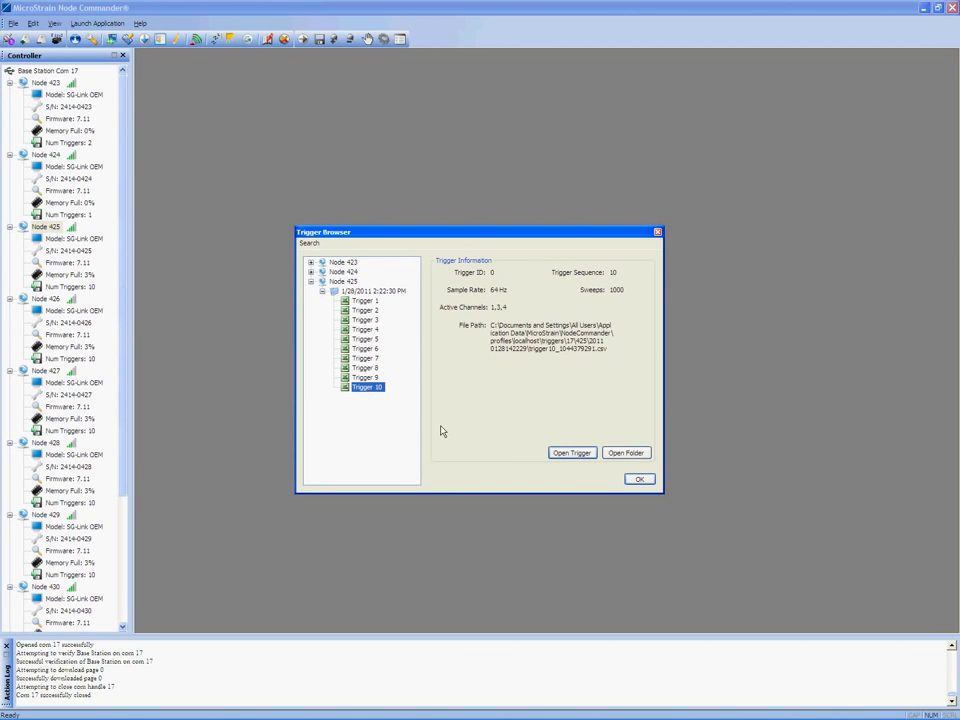
# - Open the Trigger 10 data in Excel, check its comment value, and close both the spreadsheet and the Trigger Browser
pyautogui.click(560, 453)
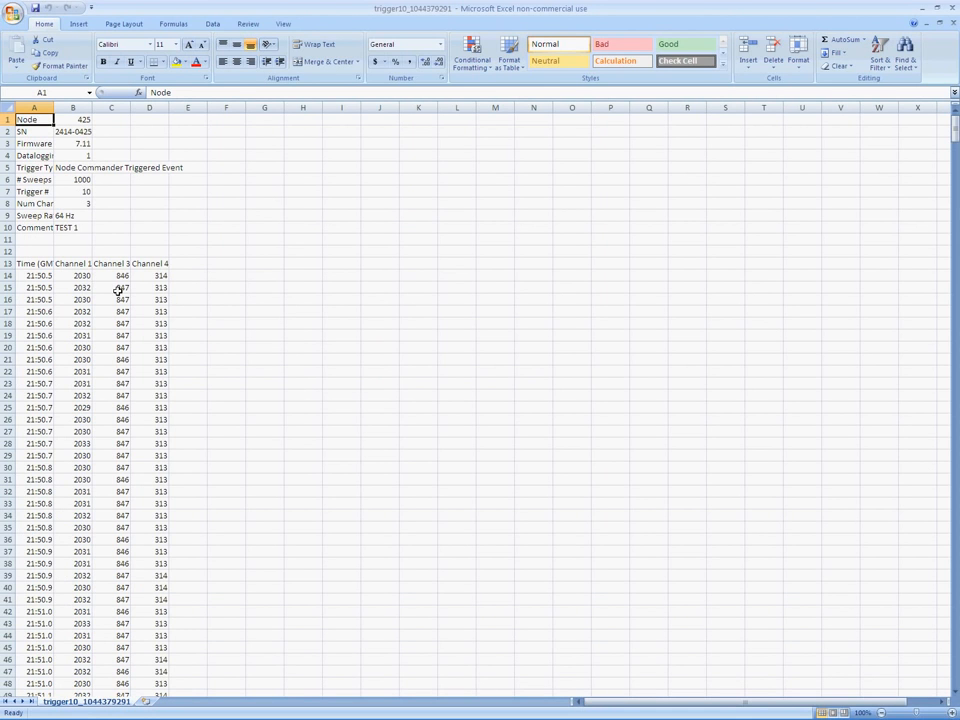
pyautogui.click(75, 227)
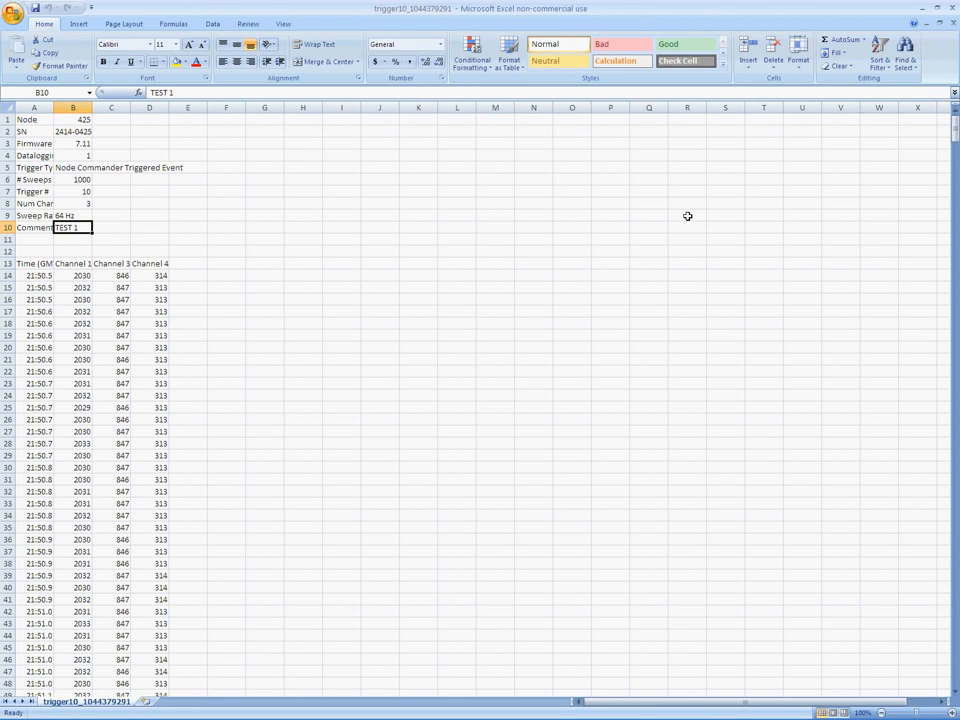
pyautogui.click(953, 12)
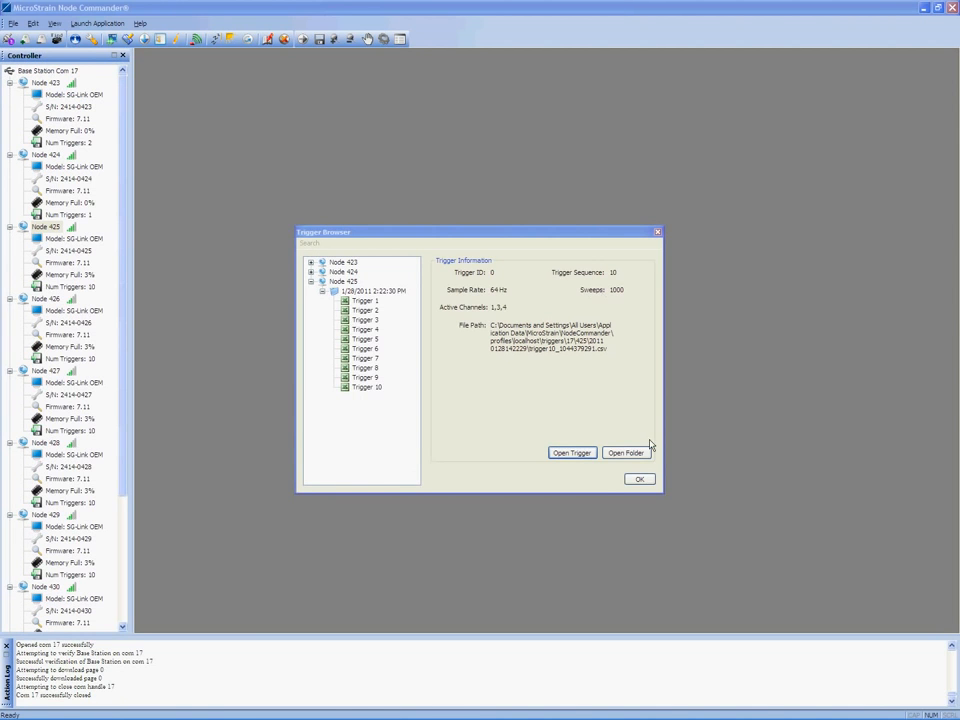
pyautogui.click(639, 479)
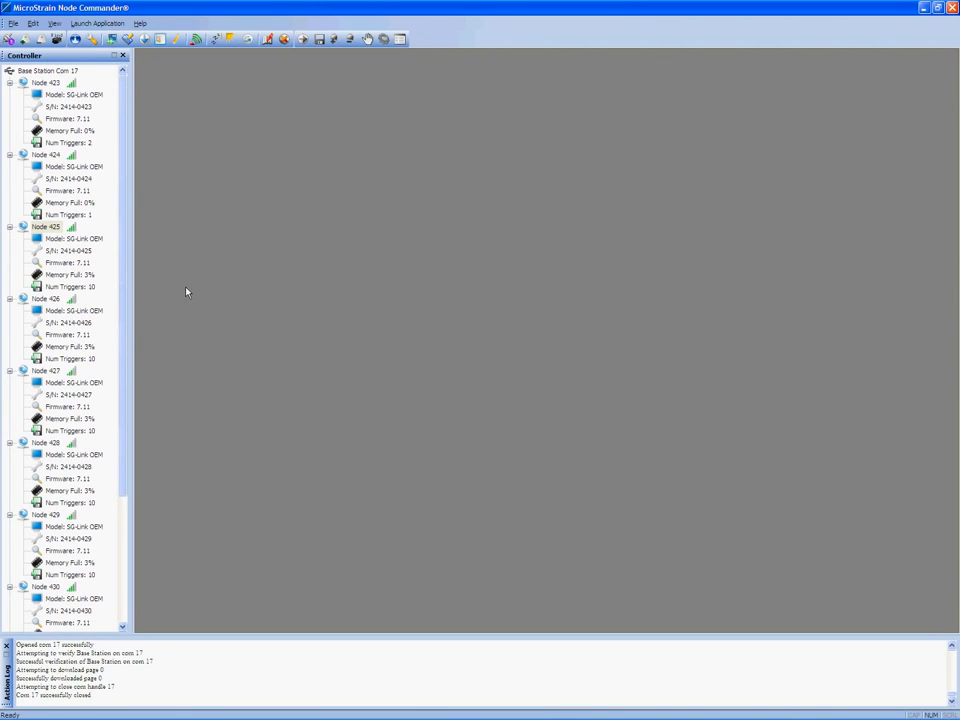
# - Erase all logged datalogging triggers from Node 425 and confirm the erase
pyautogui.click(48, 229)
pyautogui.rightClick(44, 232)
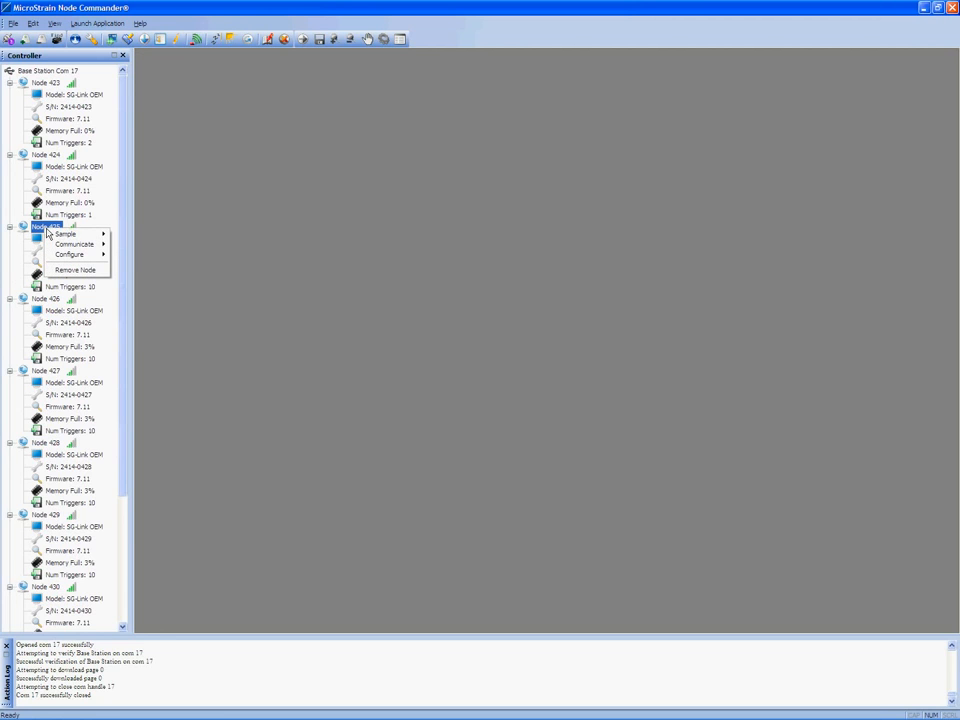
pyautogui.moveTo(66, 234)
pyautogui.moveTo(148, 268)
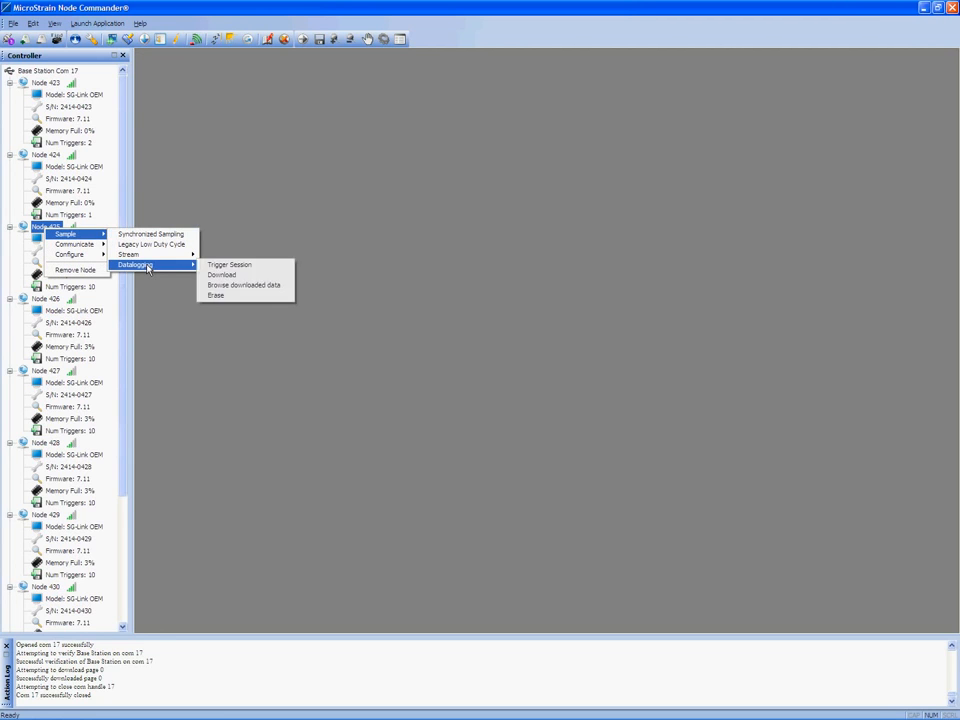
pyautogui.click(218, 296)
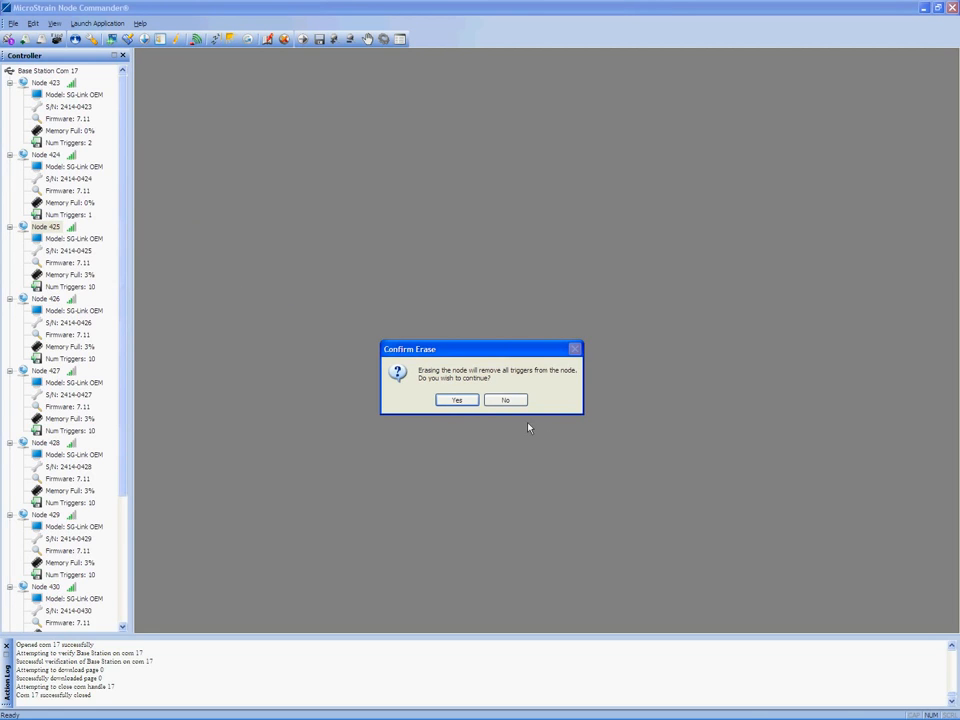
pyautogui.click(457, 401)
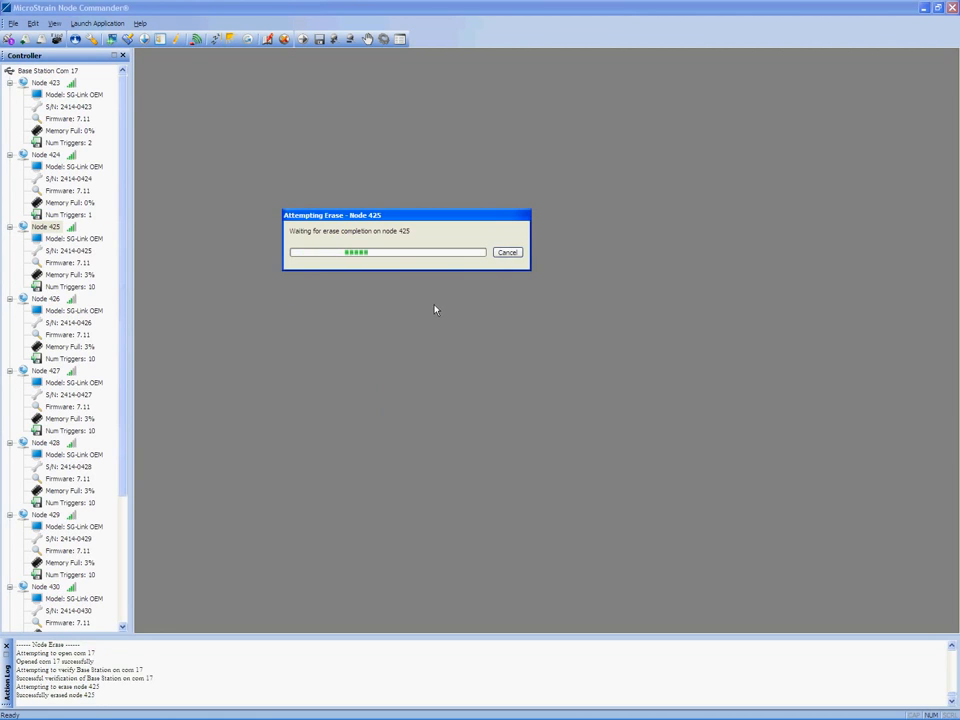